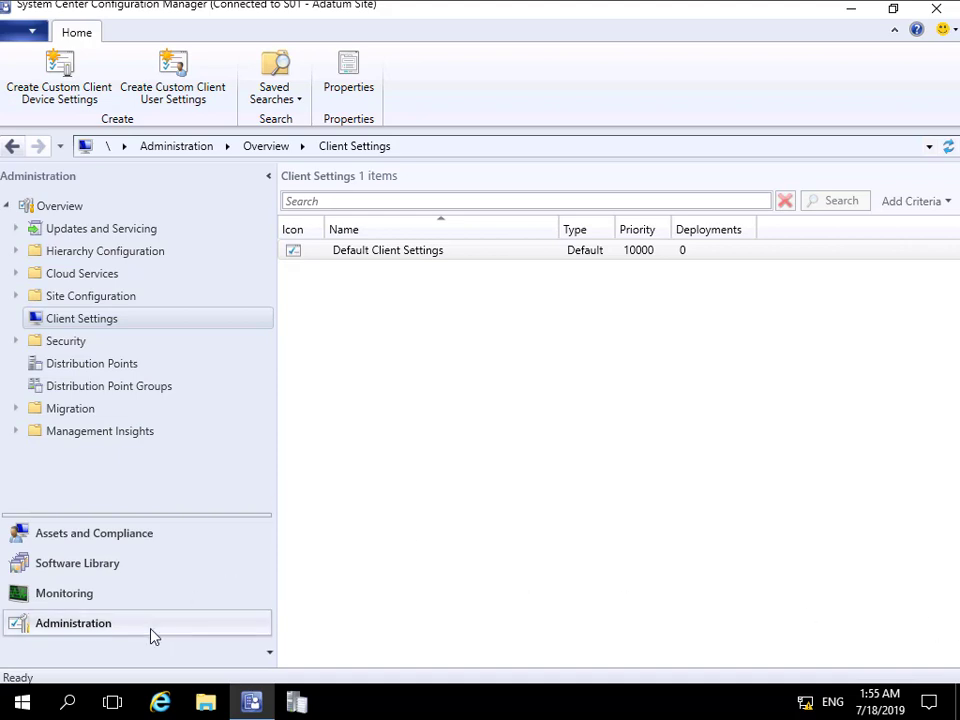
Select Default Client Settings and bring up its actions menu
click(383, 258)
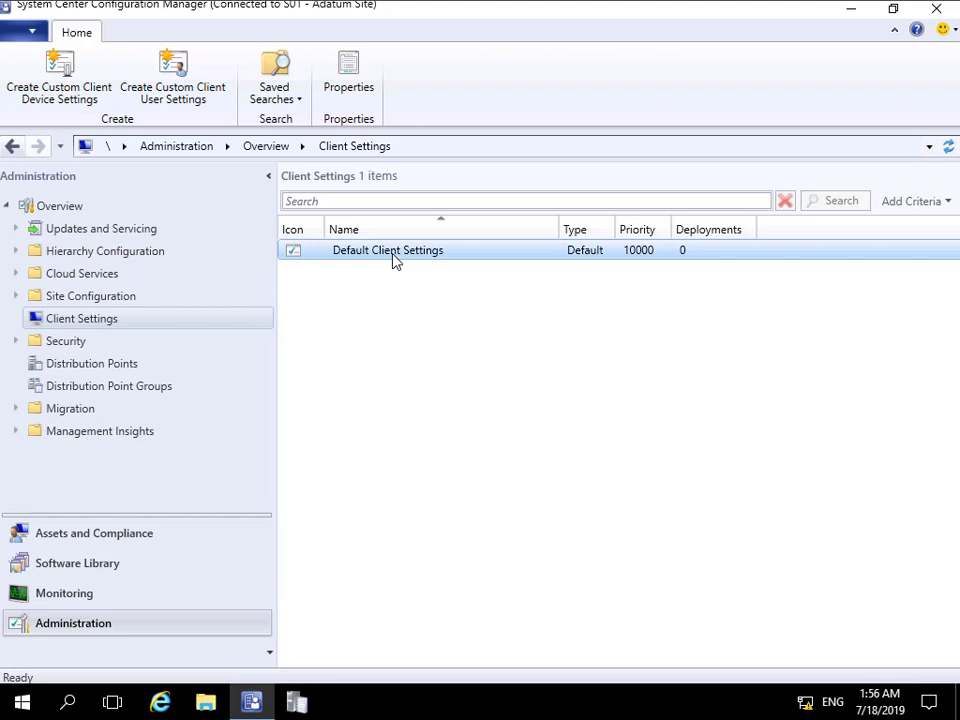
right_click(395, 259)
click(434, 268)
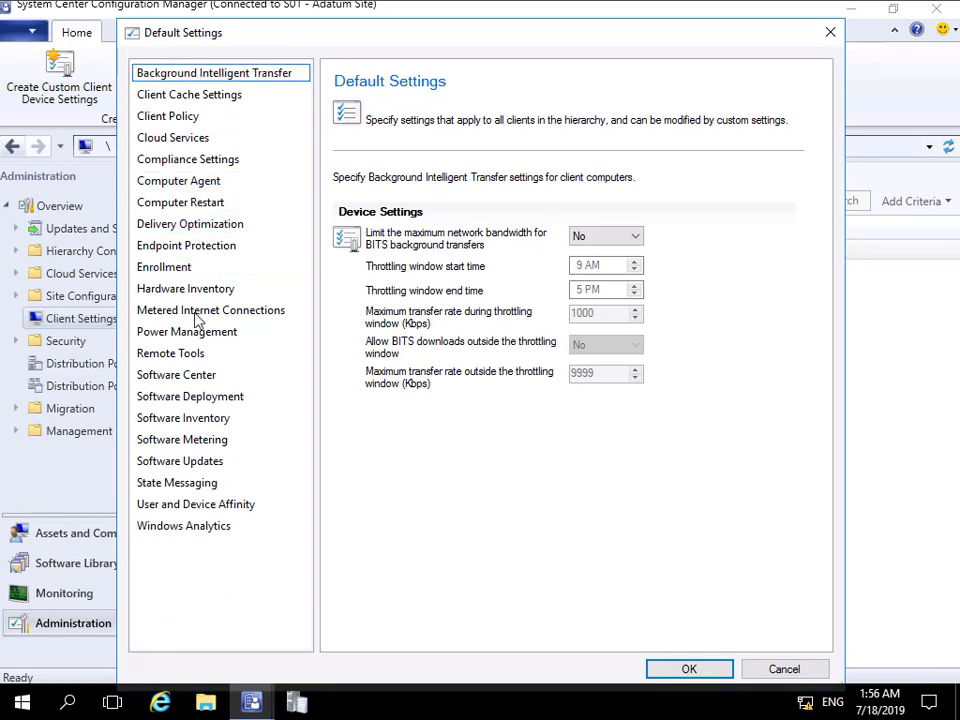
click(204, 440)
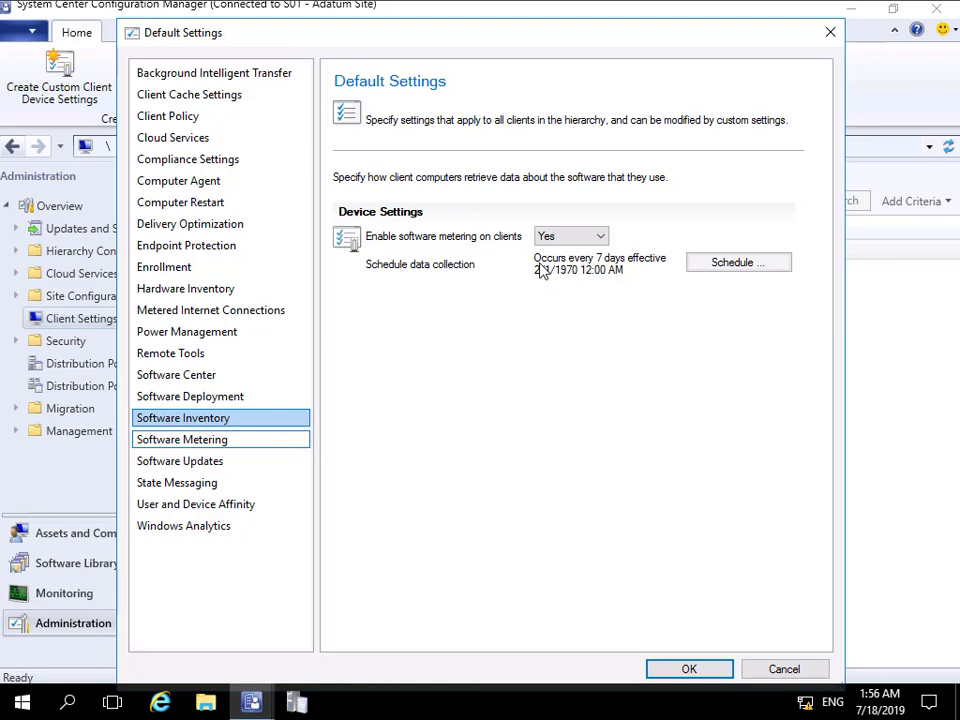
click(700, 668)
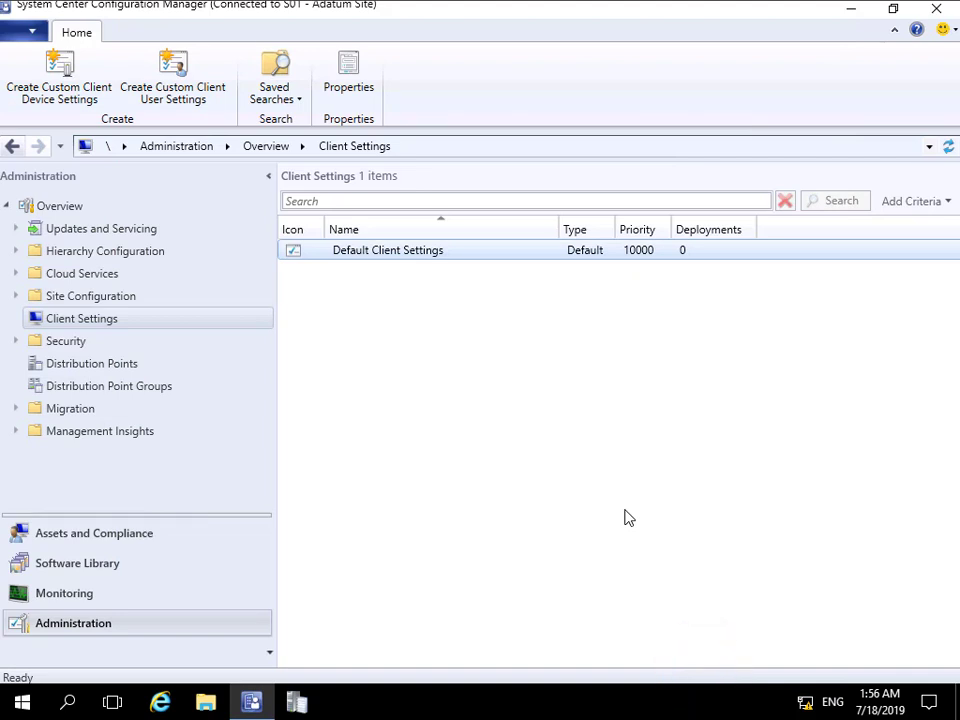
Show the Software Metering rules in Assets and Compliance and scroll through the 63 disabled rules
click(200, 542)
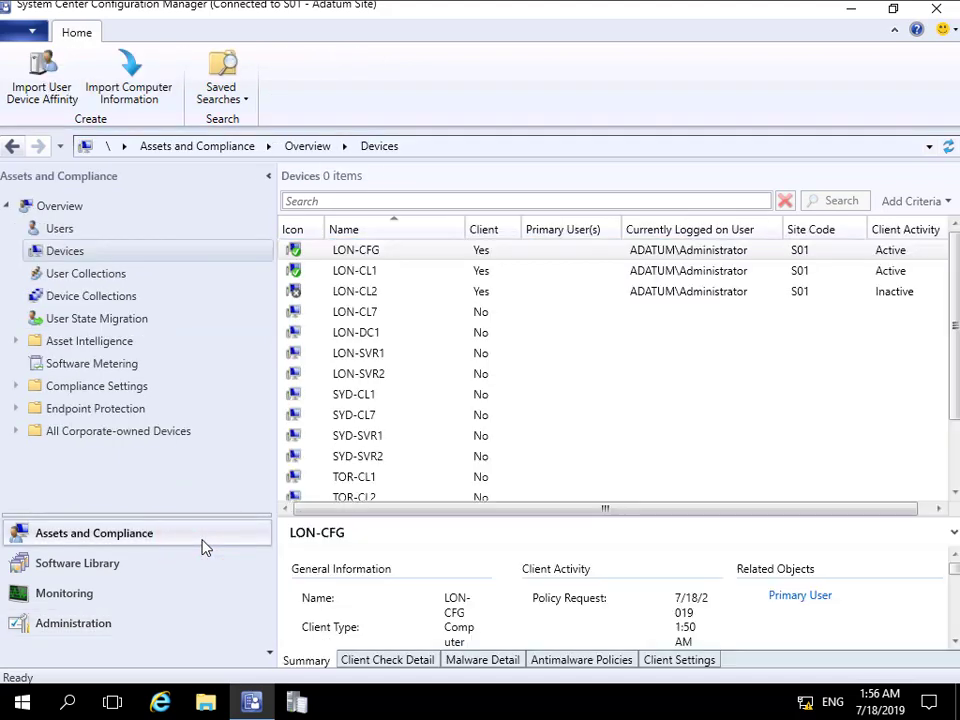
click(127, 368)
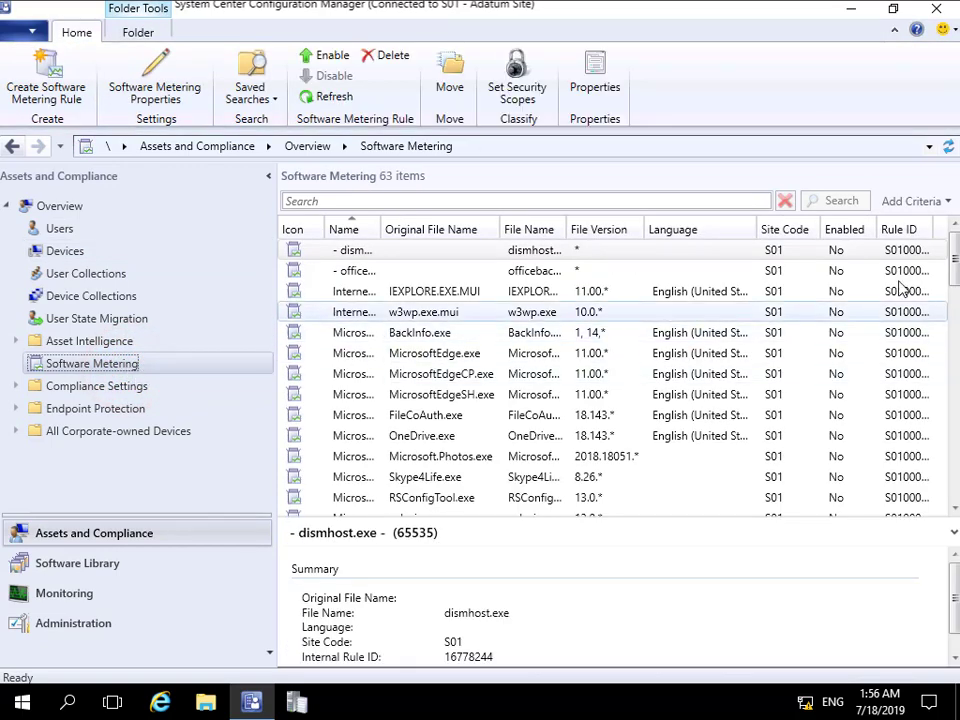
click(953, 268)
drag(953, 268, 951, 356)
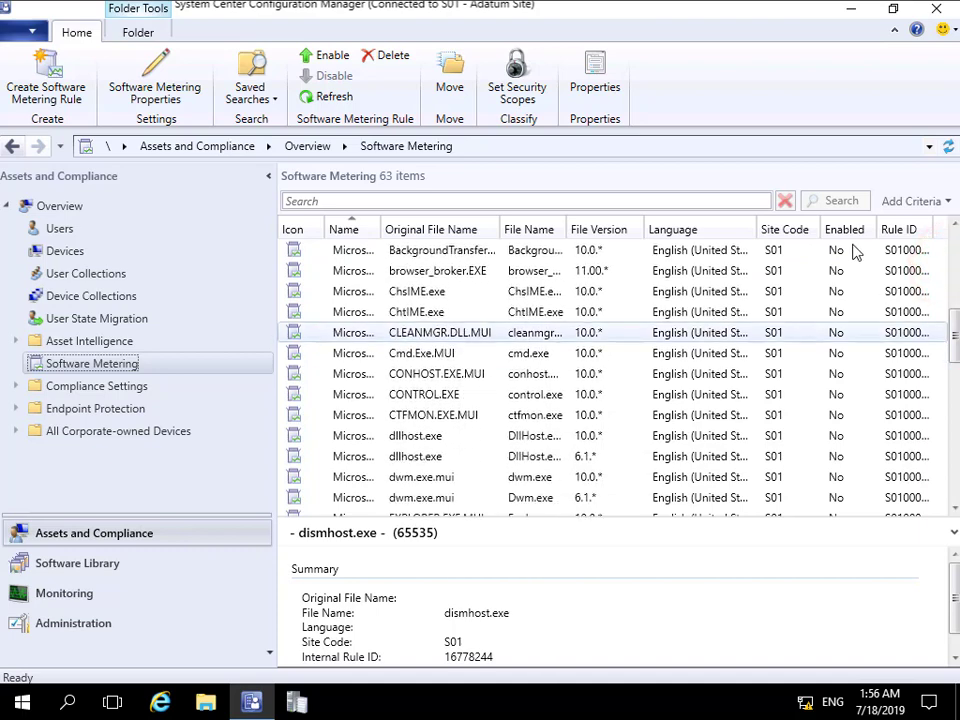
drag(953, 338, 955, 405)
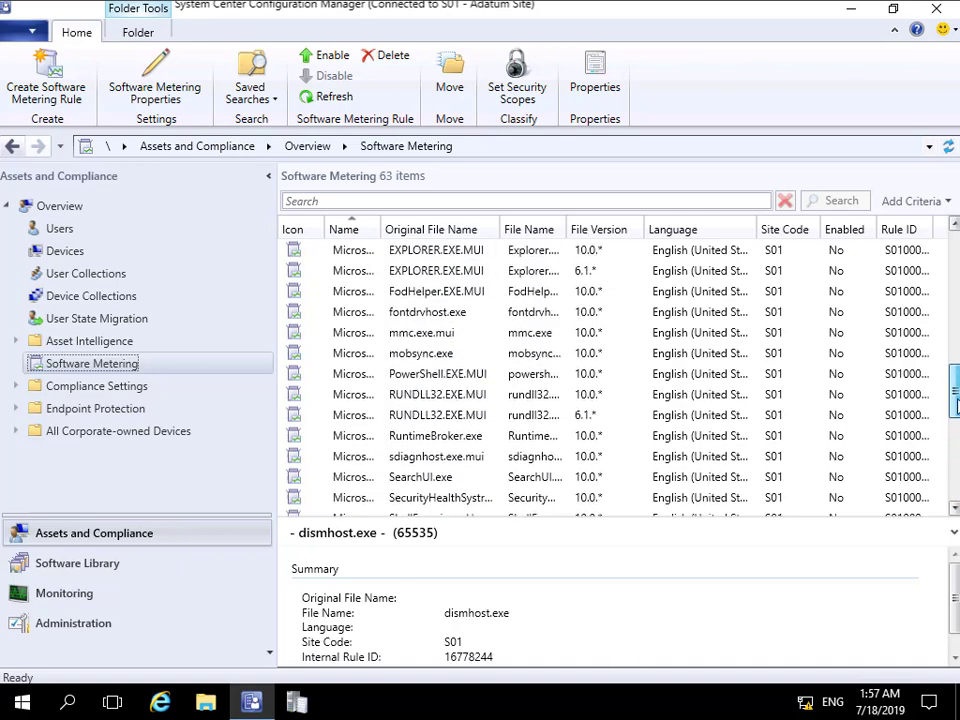
Start a new software metering rule and name it WordPadRule
right_click(128, 369)
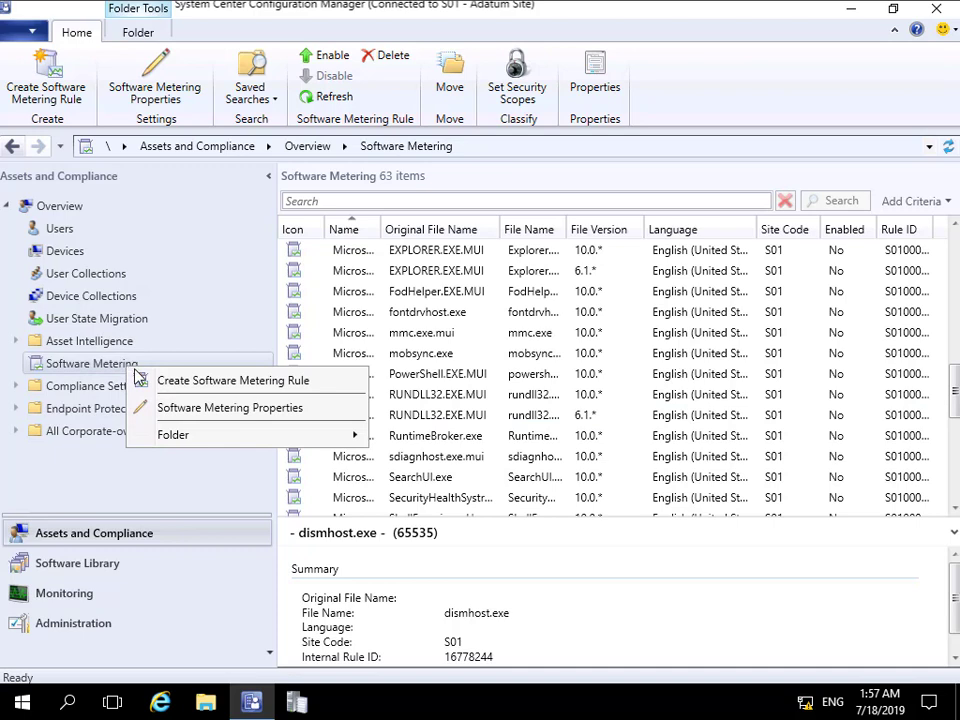
click(178, 382)
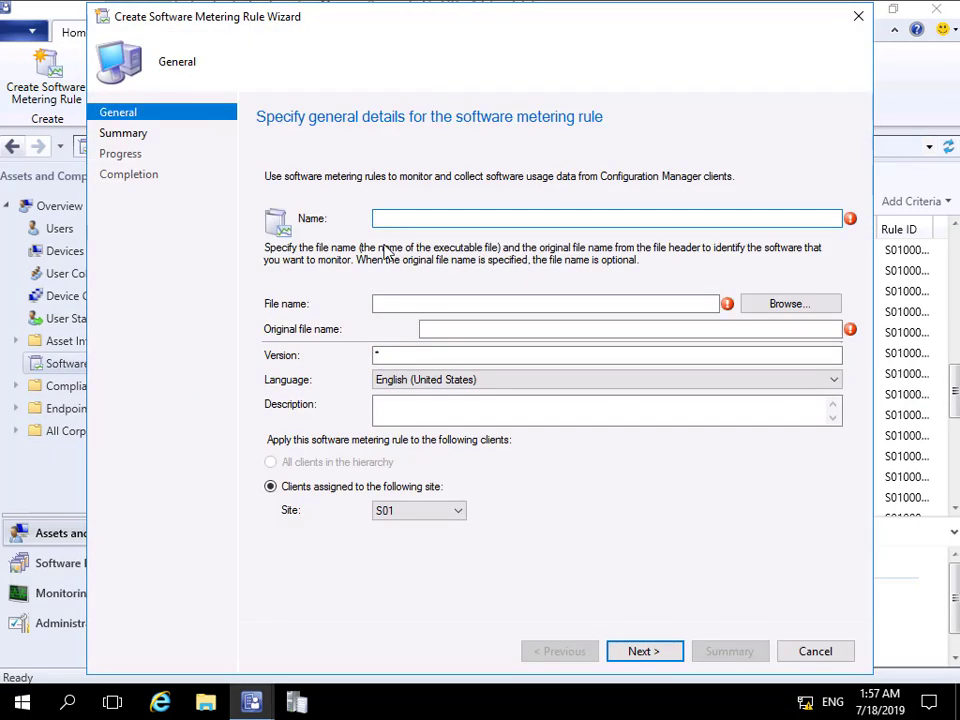
click(405, 220)
text(WordPadRule)
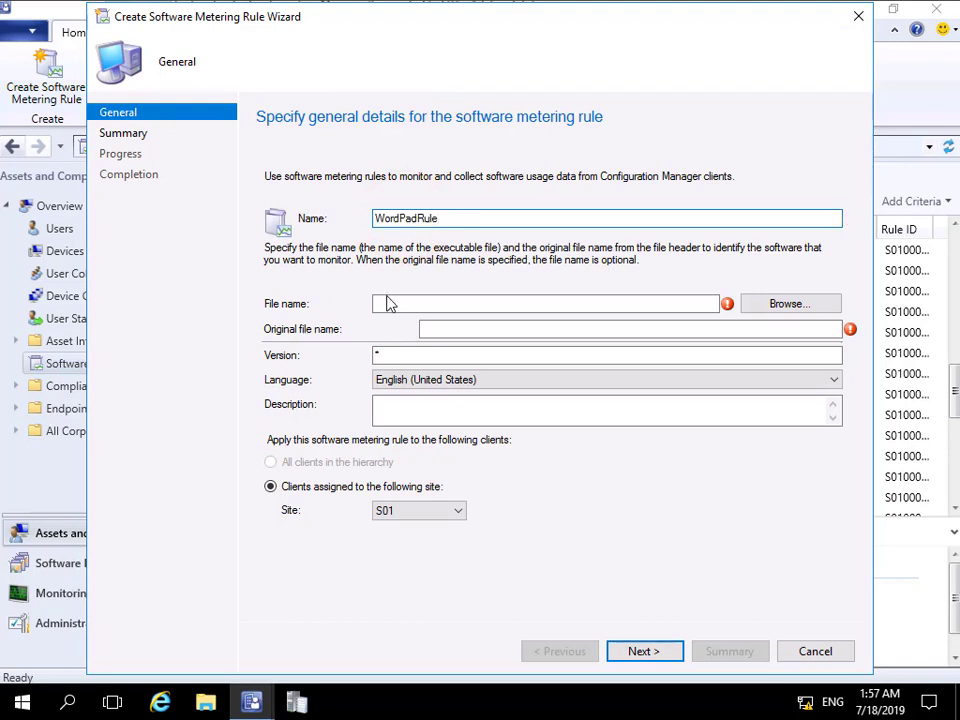
Choose C:\Program Files\Windows NT\Accessories\wordpad.exe as the rule's metered file
click(772, 304)
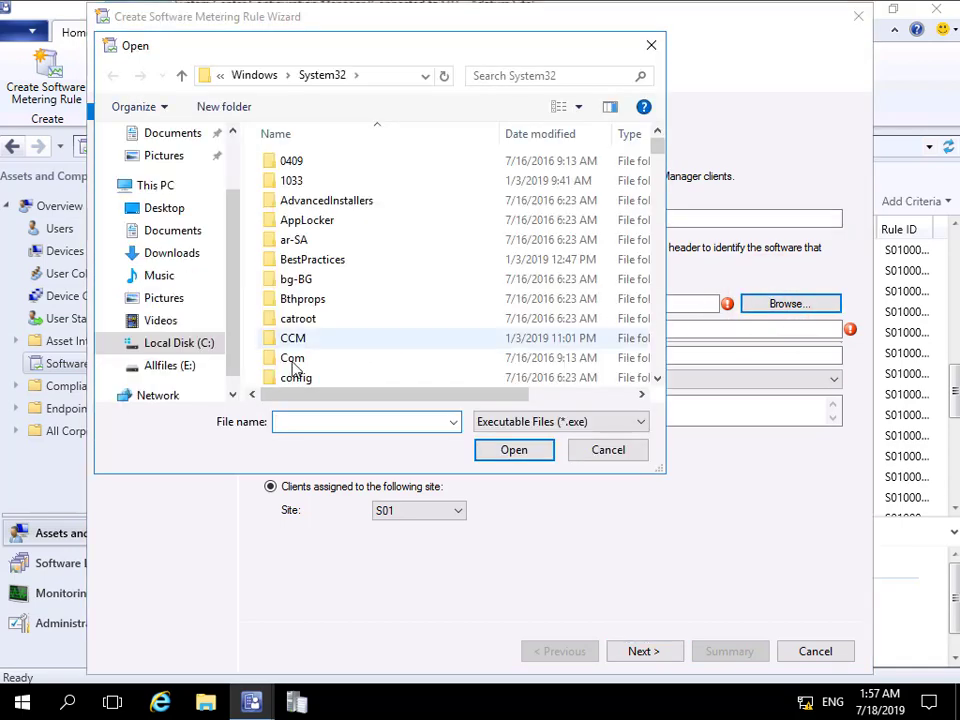
click(200, 344)
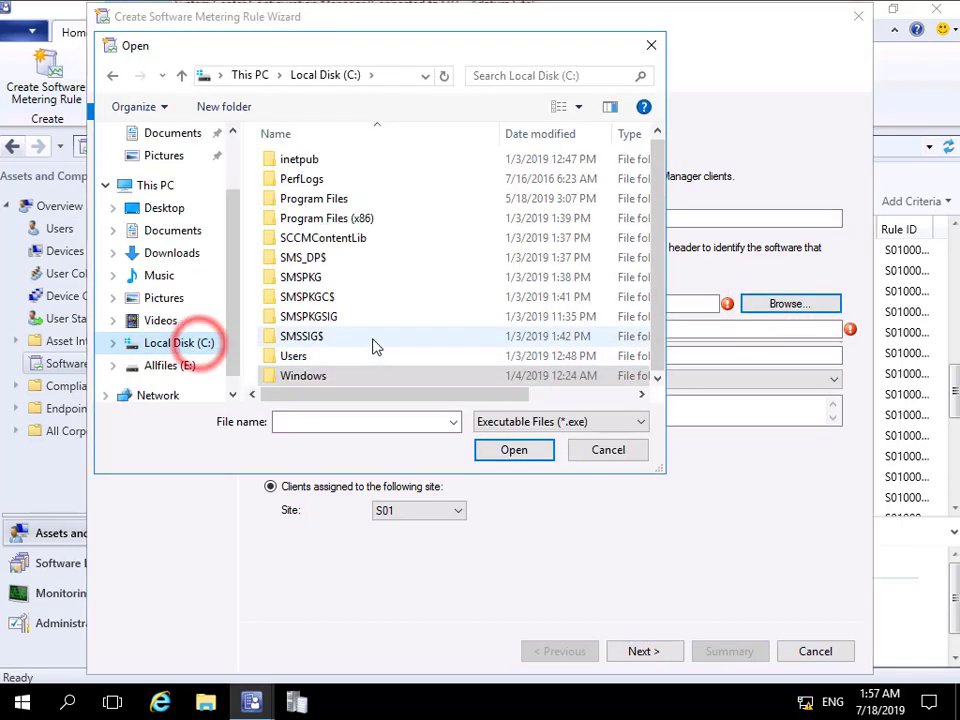
double_click(326, 201)
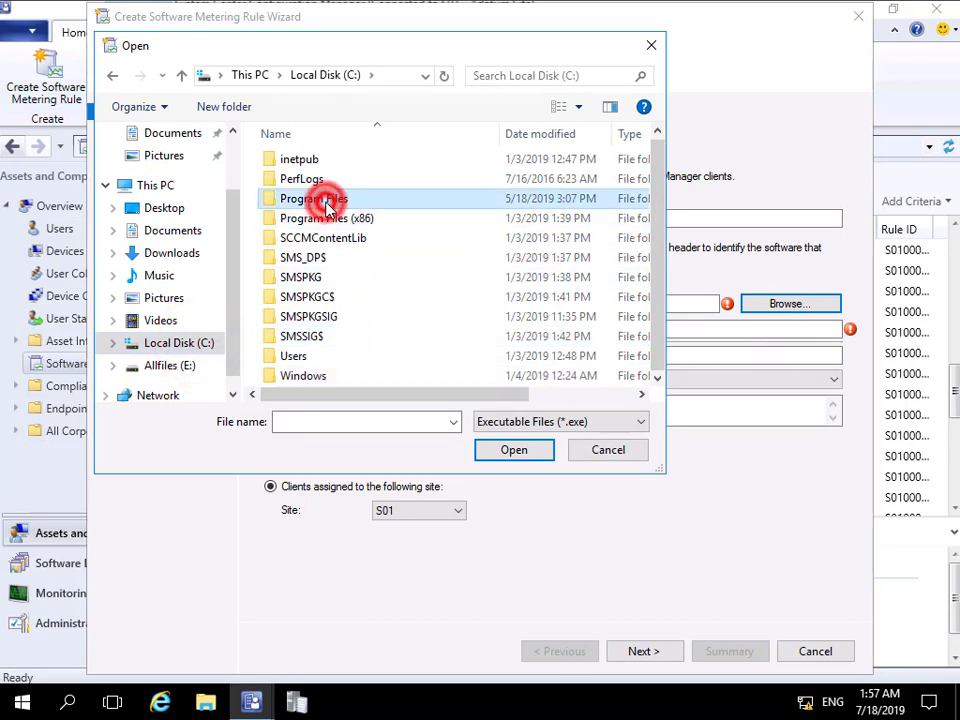
scroll(369, 317, down, 4)
double_click(336, 317)
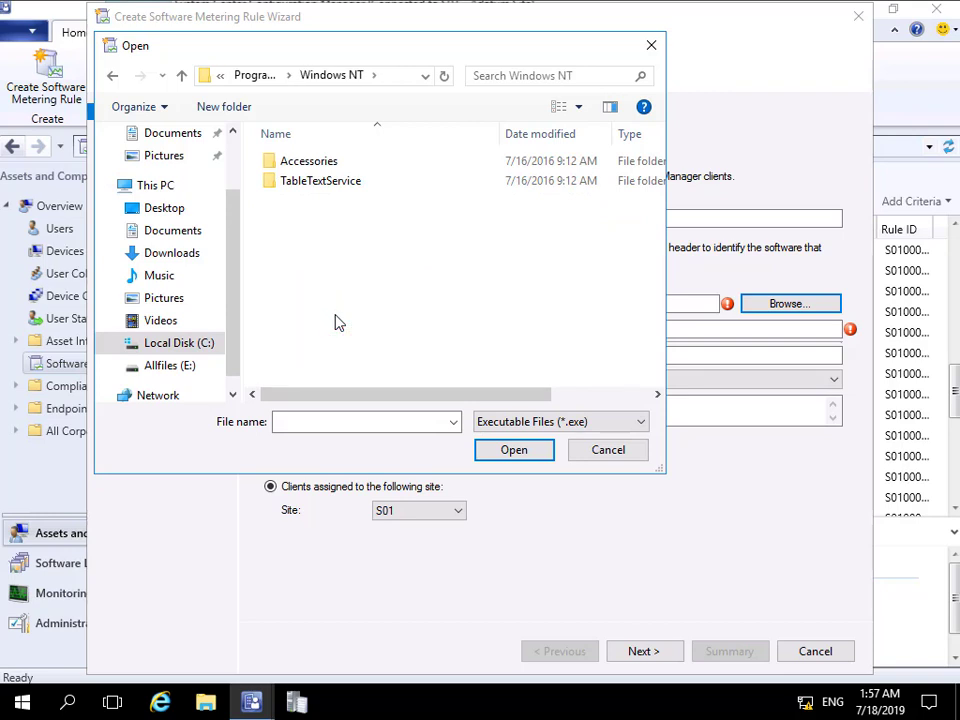
double_click(308, 161)
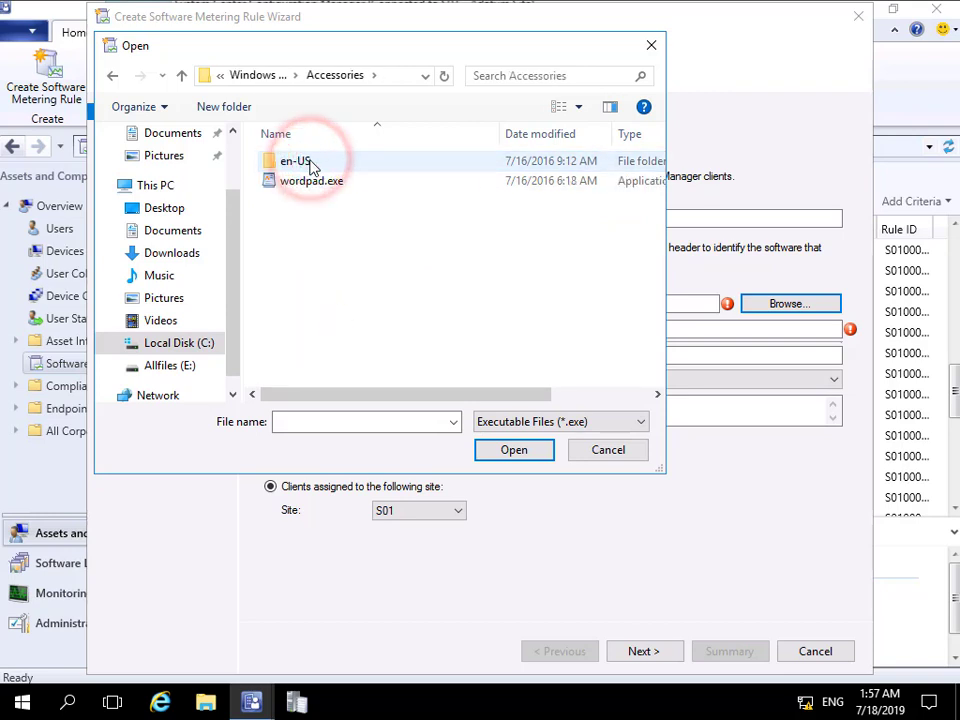
click(312, 183)
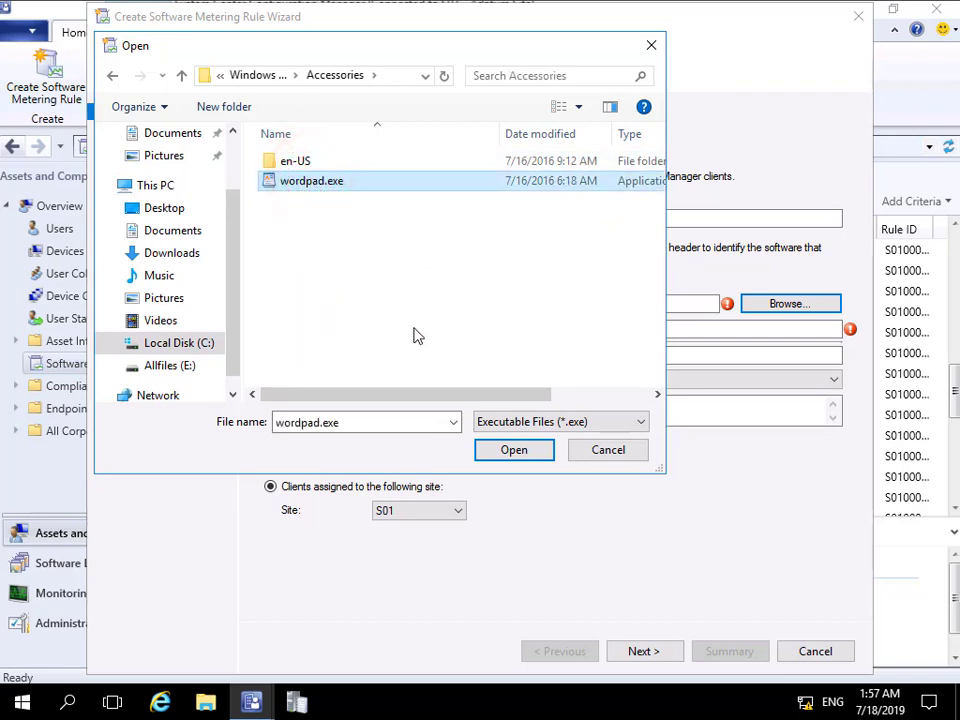
click(515, 450)
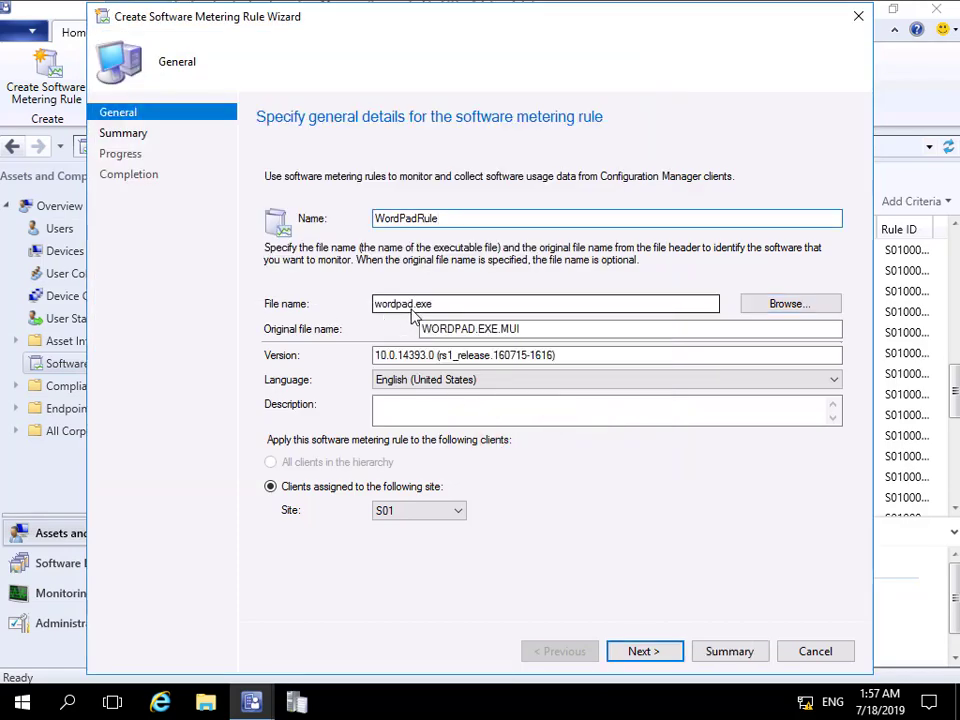
Set the WordPadRule language to Any and replace the version with the * wildcard
click(476, 334)
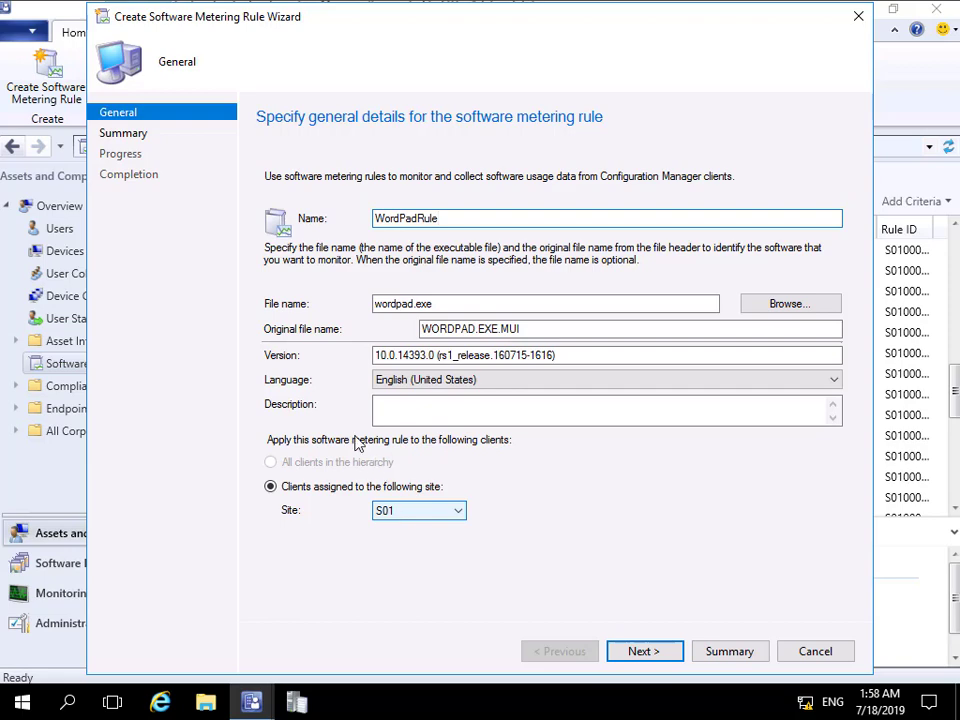
click(478, 386)
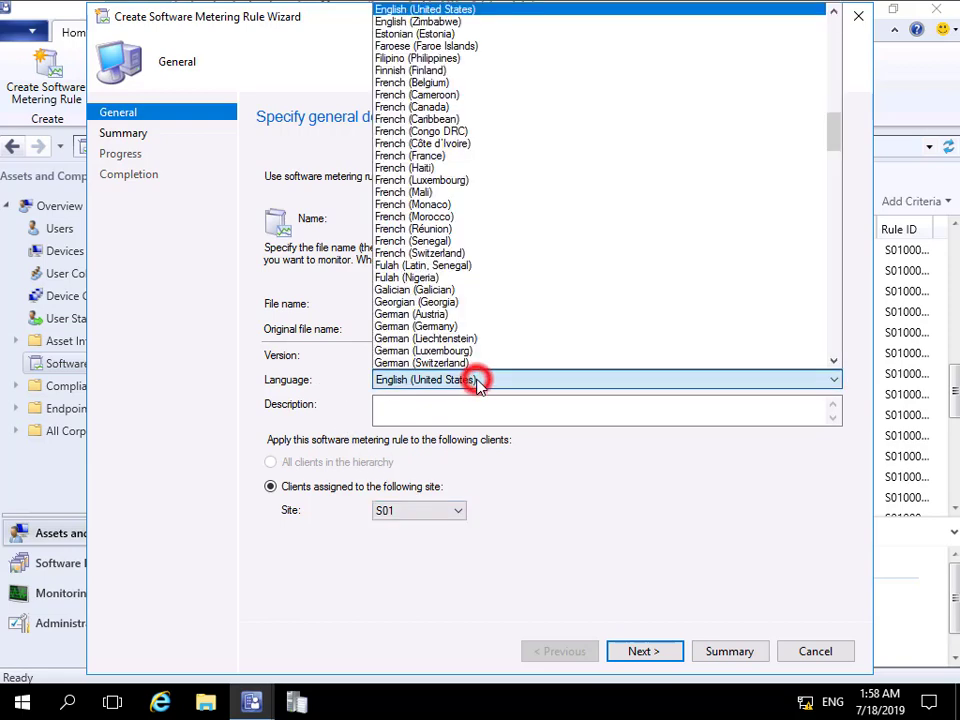
drag(833, 141, 836, 25)
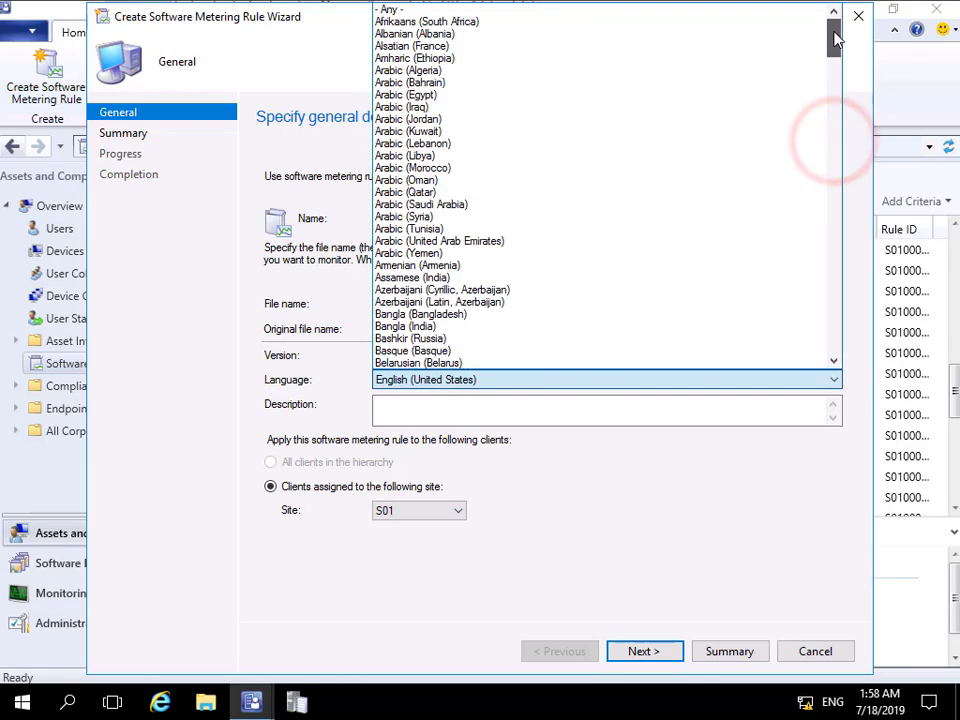
click(414, 10)
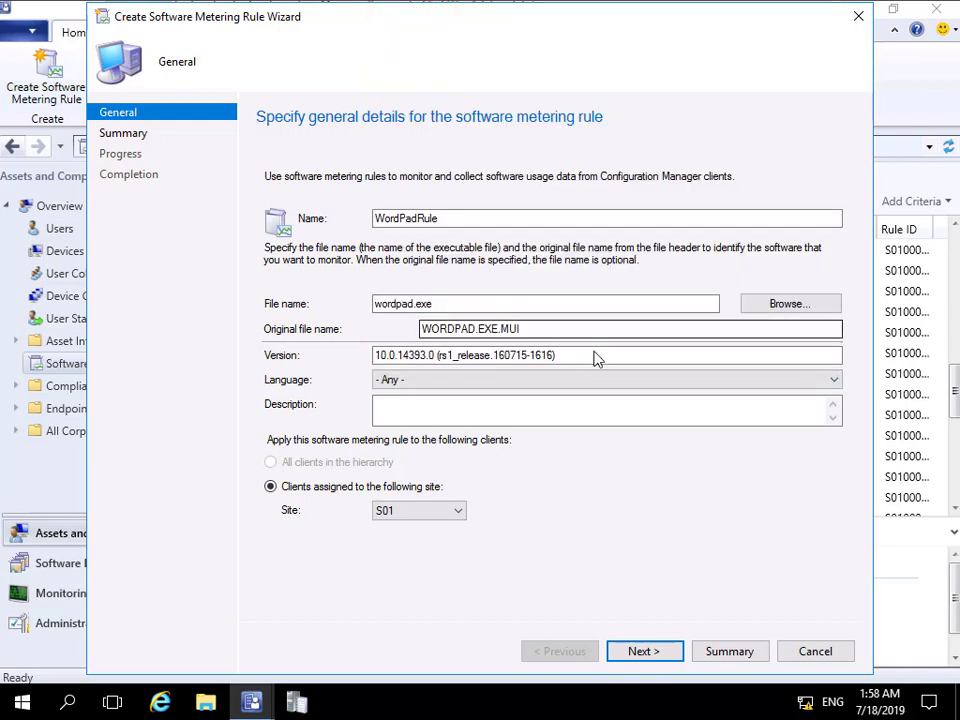
drag(592, 355, 360, 366)
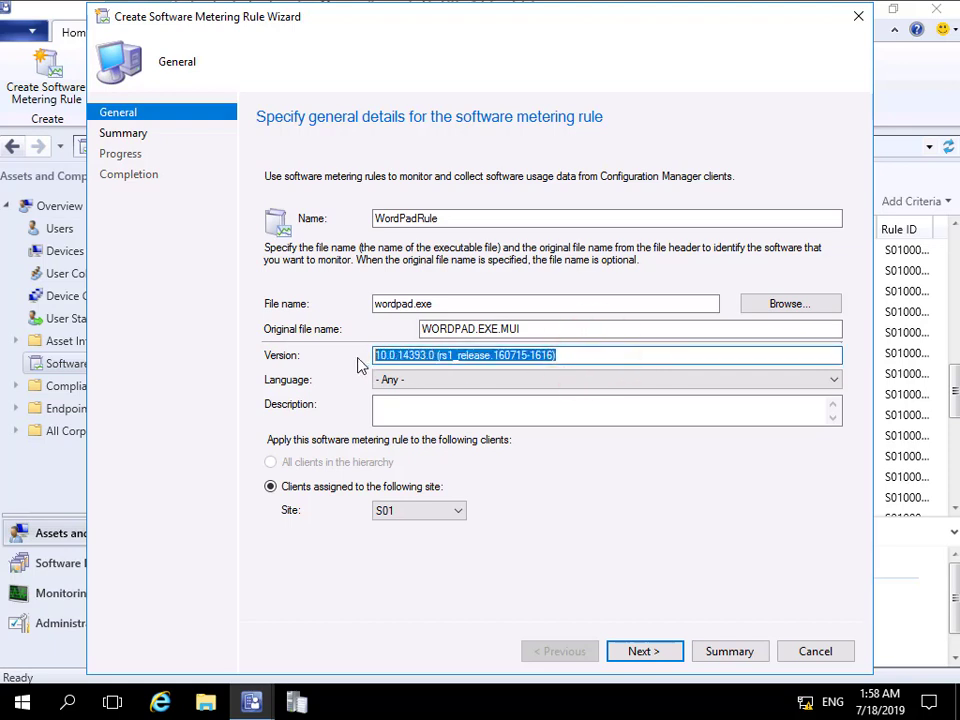
text(*)
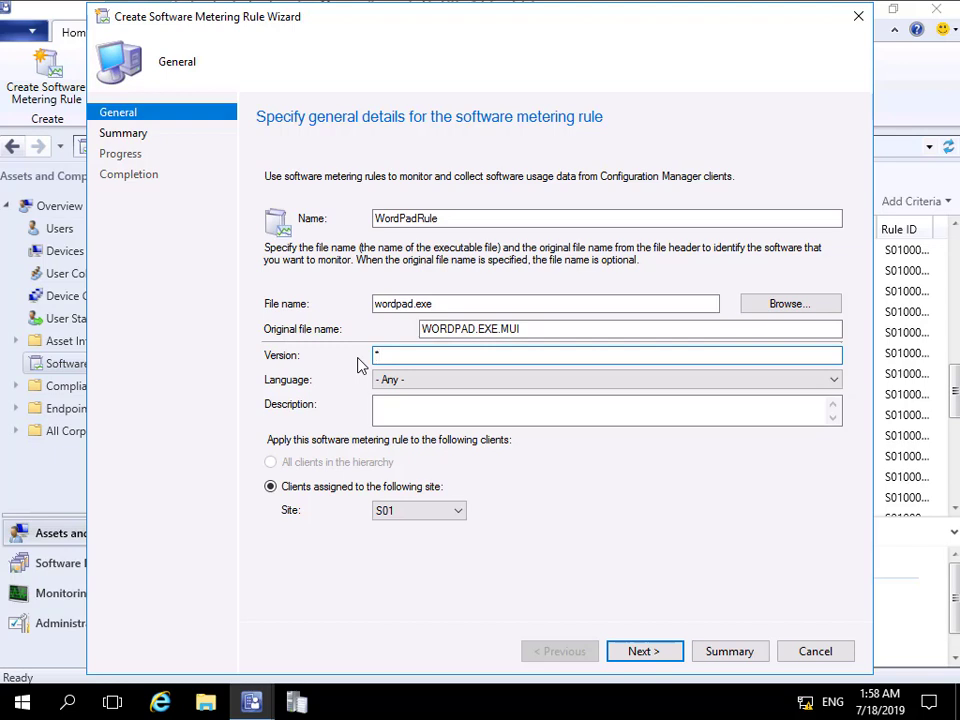
Complete the wizard and find the new enabled WordPad rule among the 64 rules
click(638, 653)
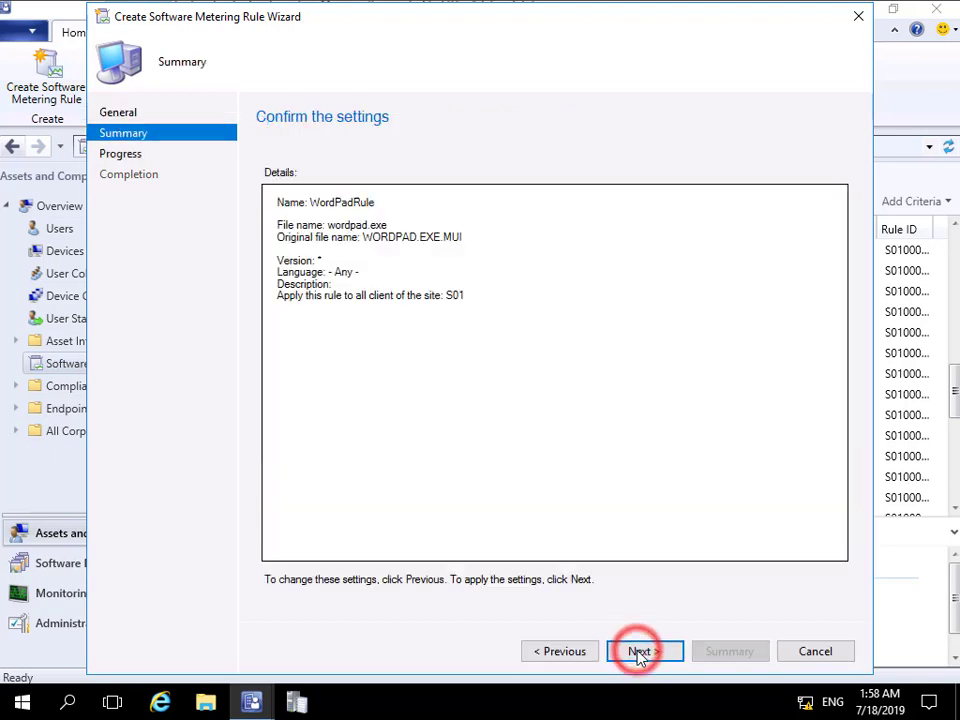
click(640, 651)
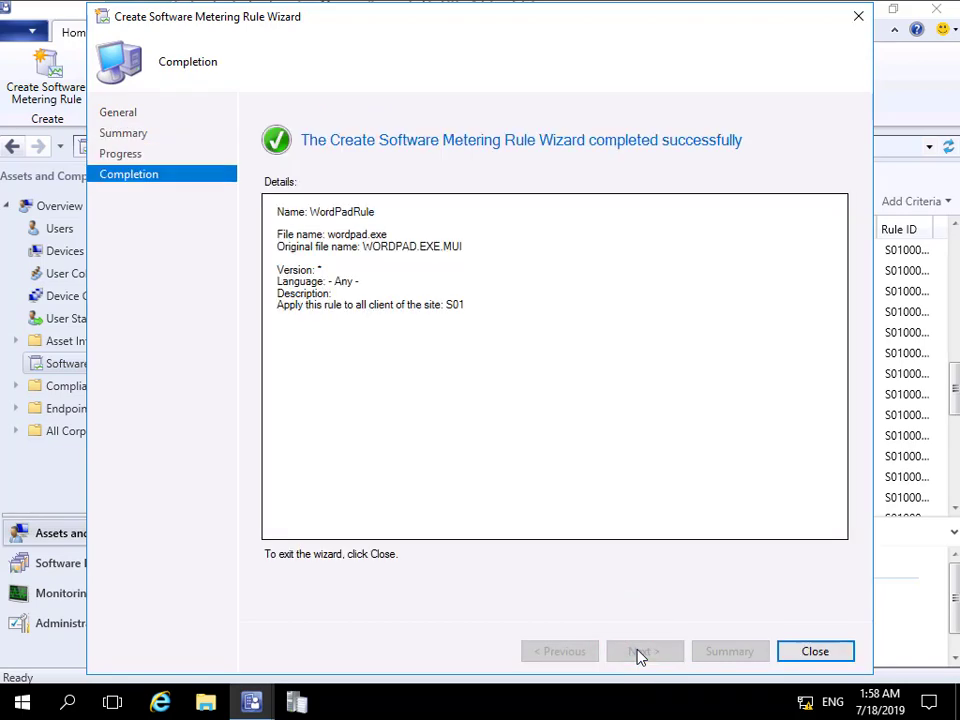
click(789, 651)
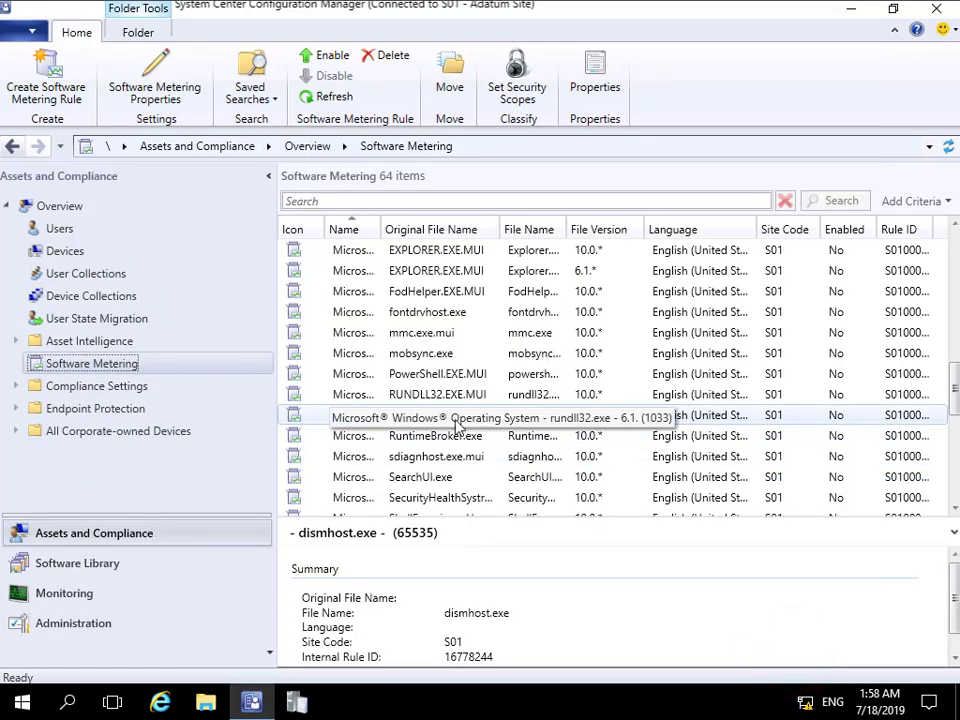
scroll(464, 418, down, 5)
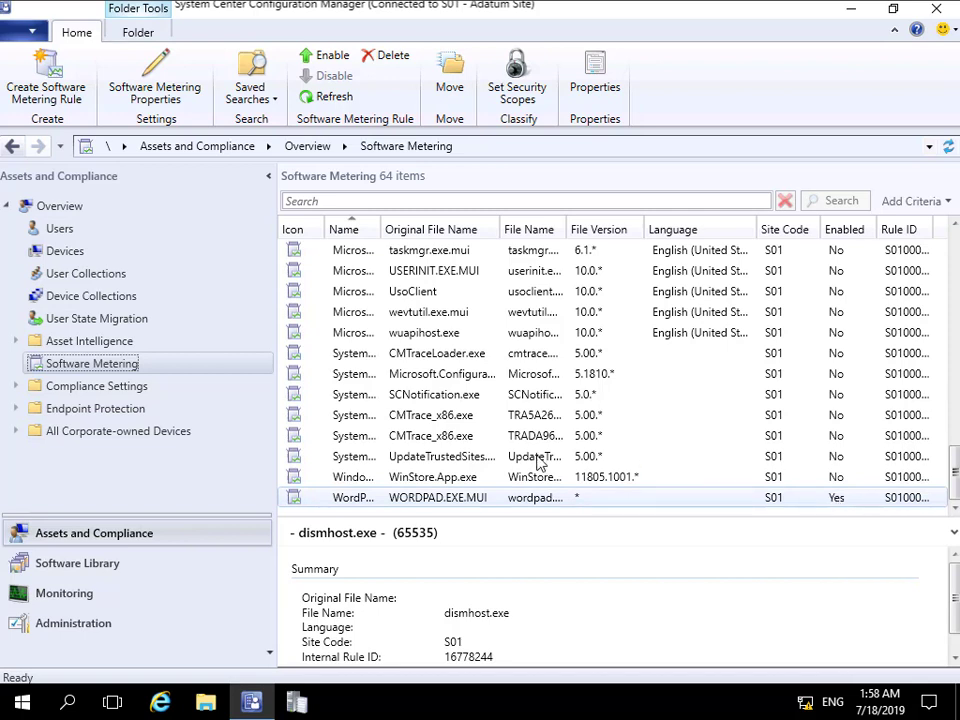
Set software metering data retention to 30 days and the automatic rule limit to 25
right_click(88, 368)
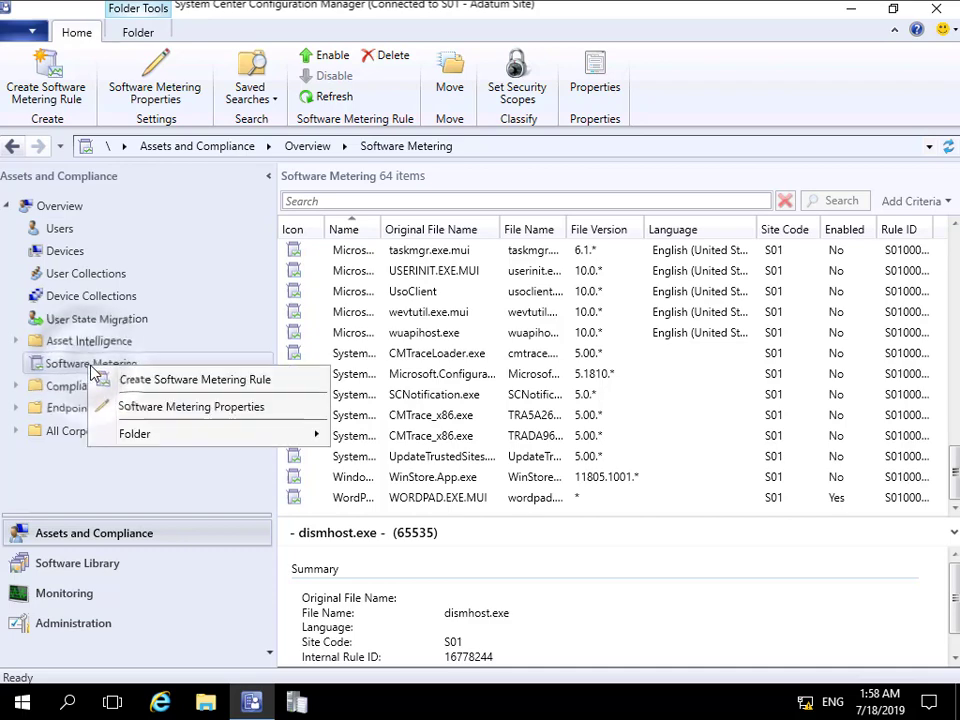
click(156, 404)
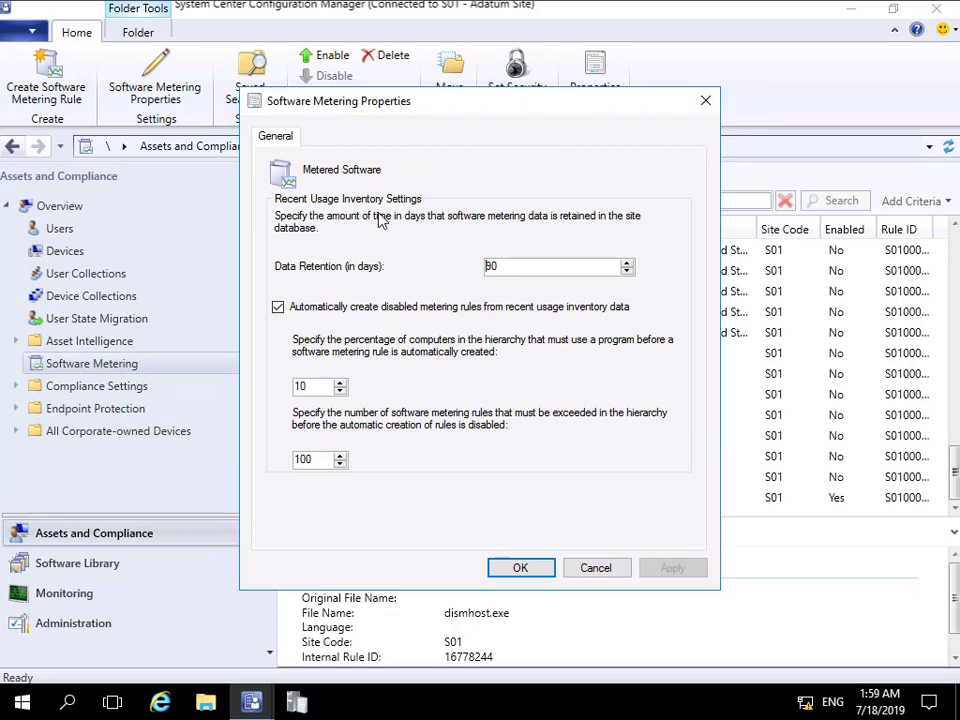
drag(508, 266, 474, 272)
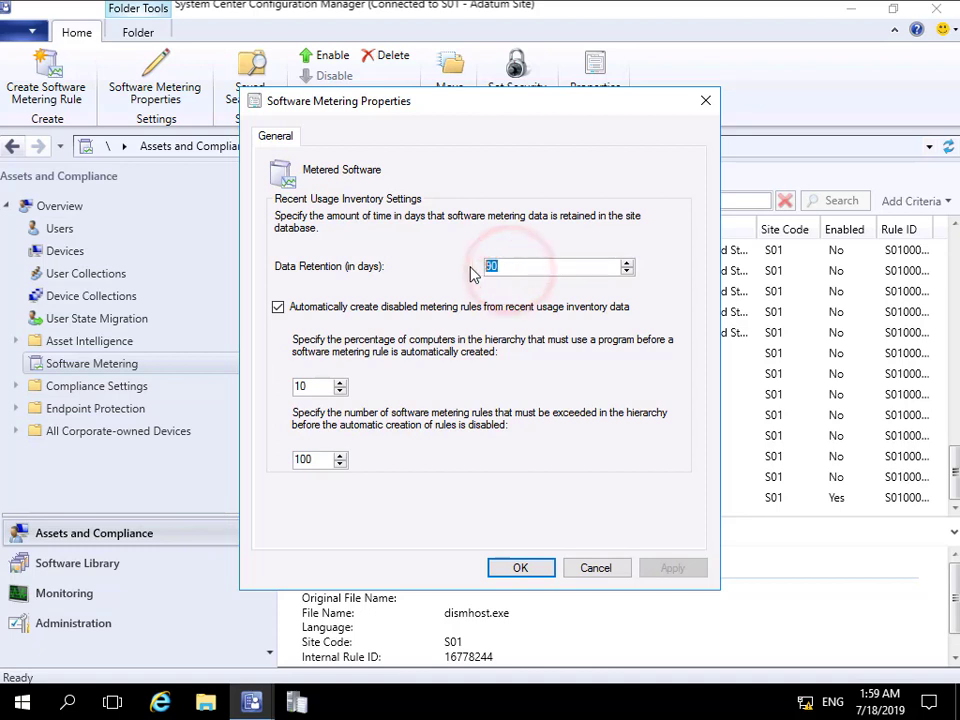
text(30)
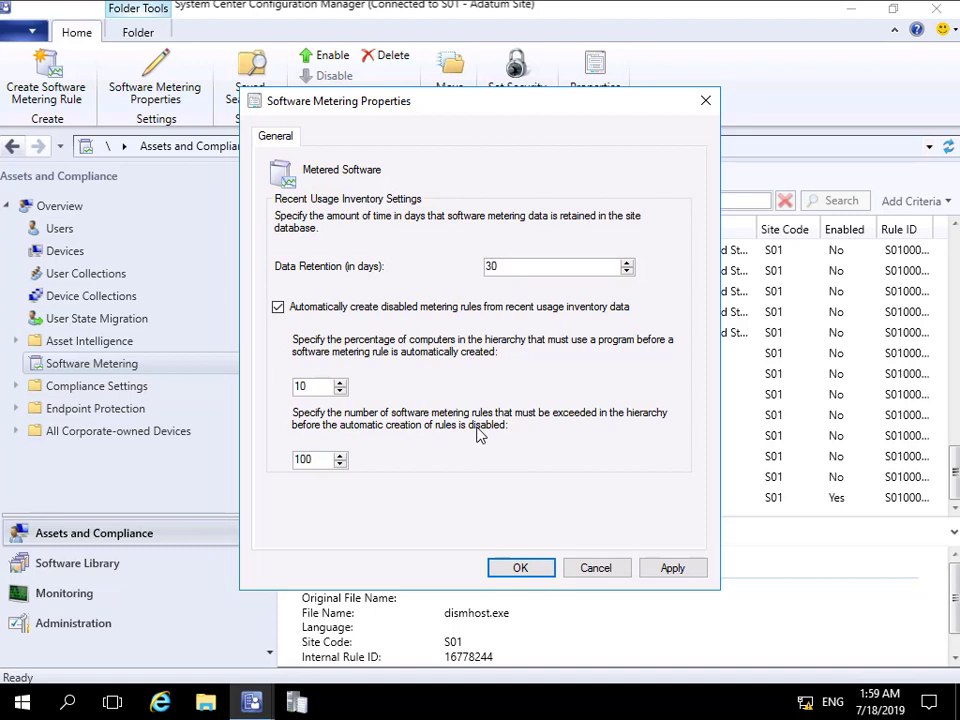
drag(322, 471, 283, 469)
text(25)
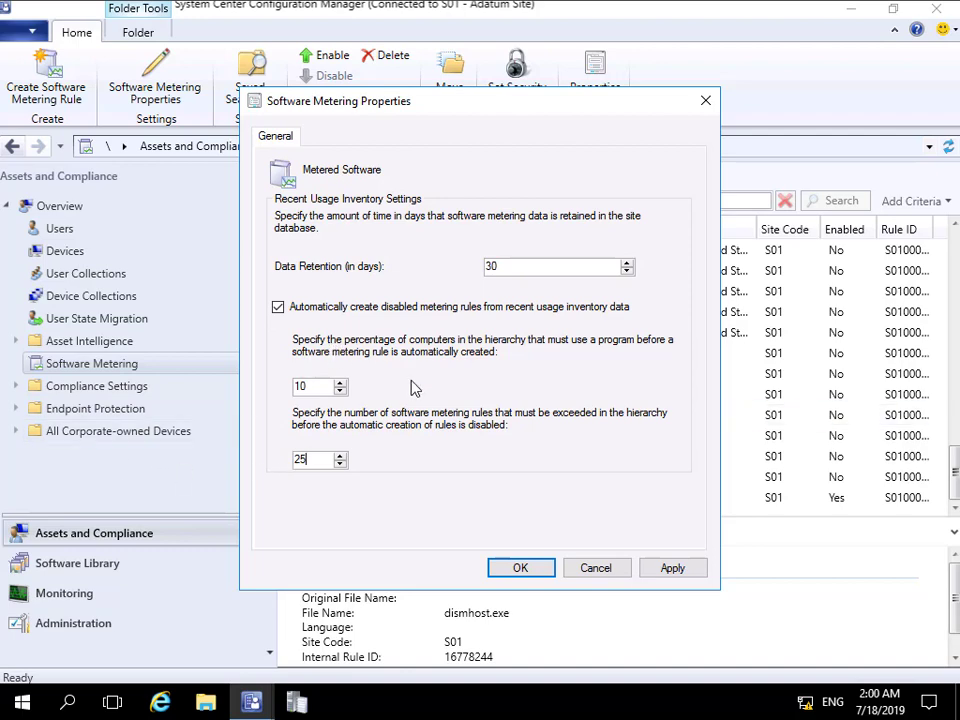
click(516, 568)
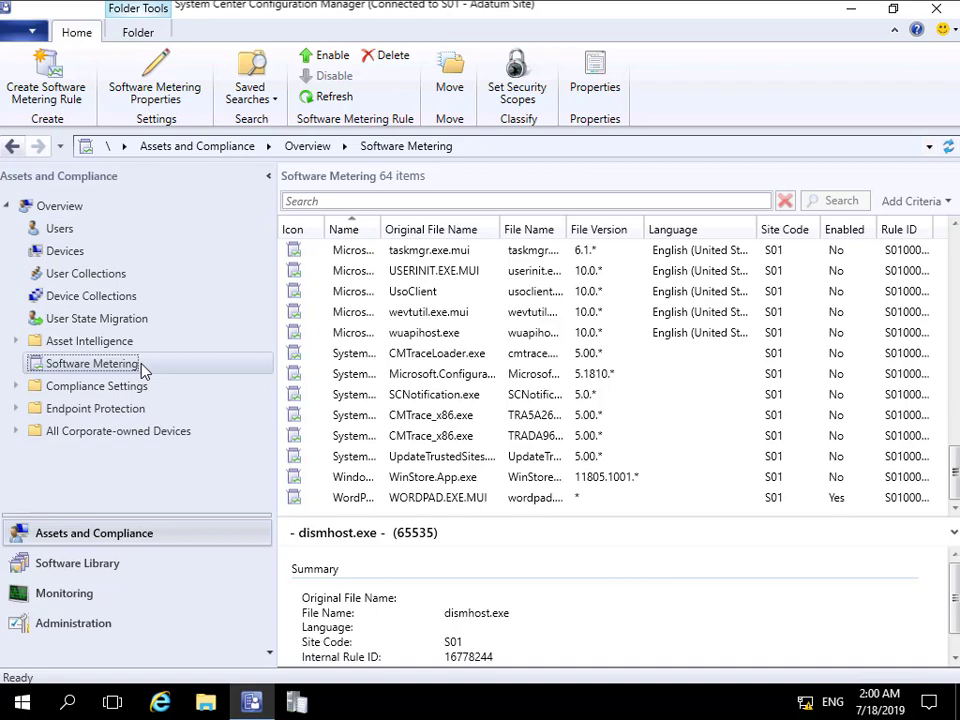
Open Monitoring's Software Metering reports and select 'All software metering rules applied to this site'
click(86, 596)
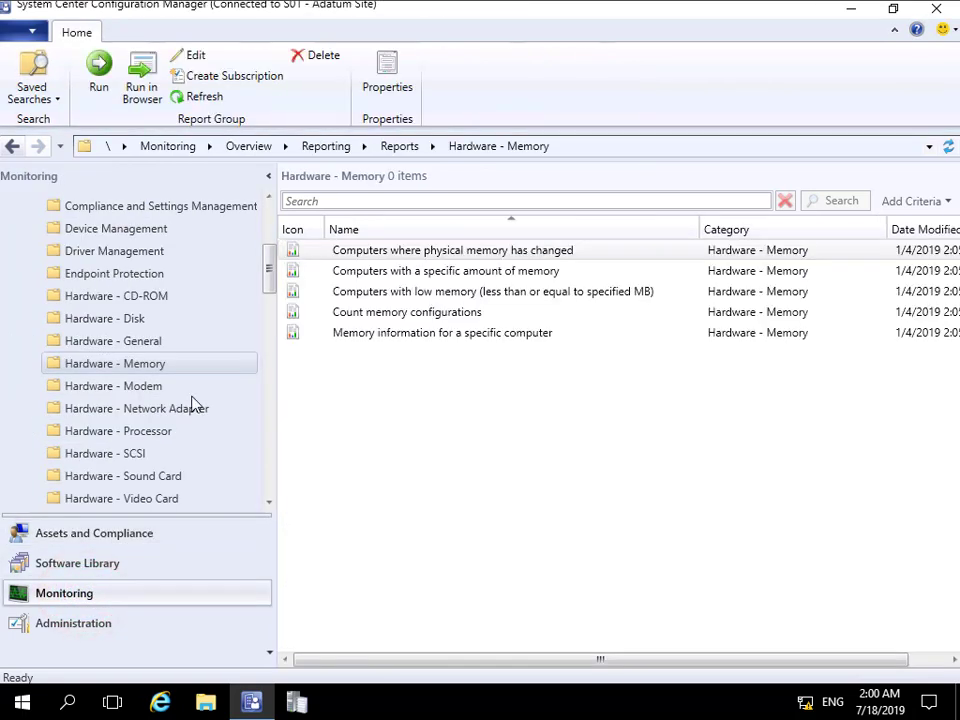
drag(268, 280, 266, 230)
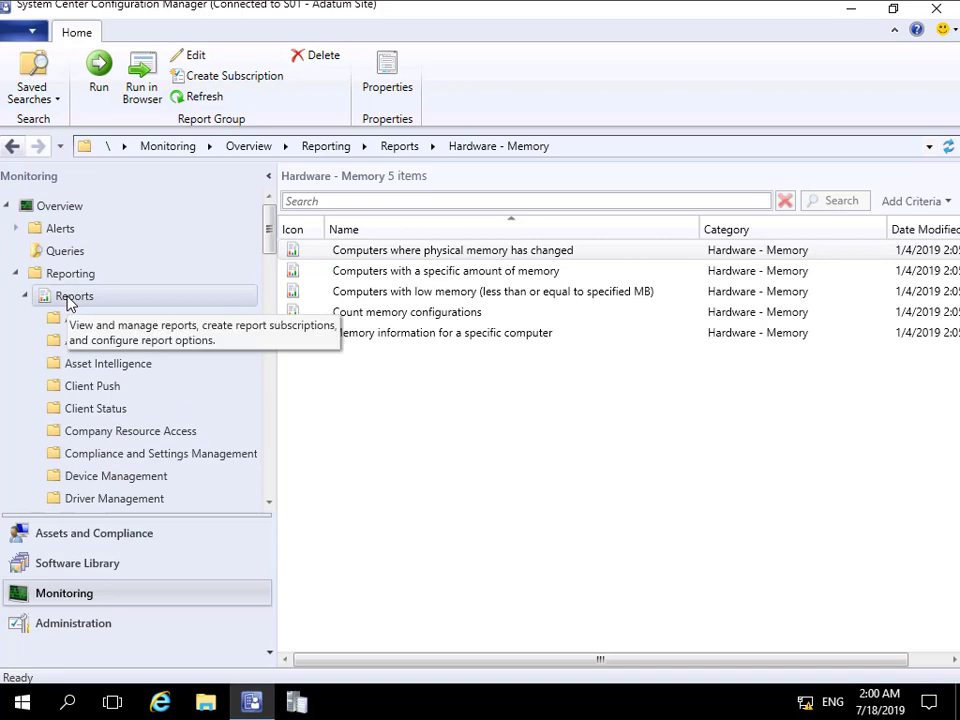
drag(269, 243, 271, 366)
click(157, 441)
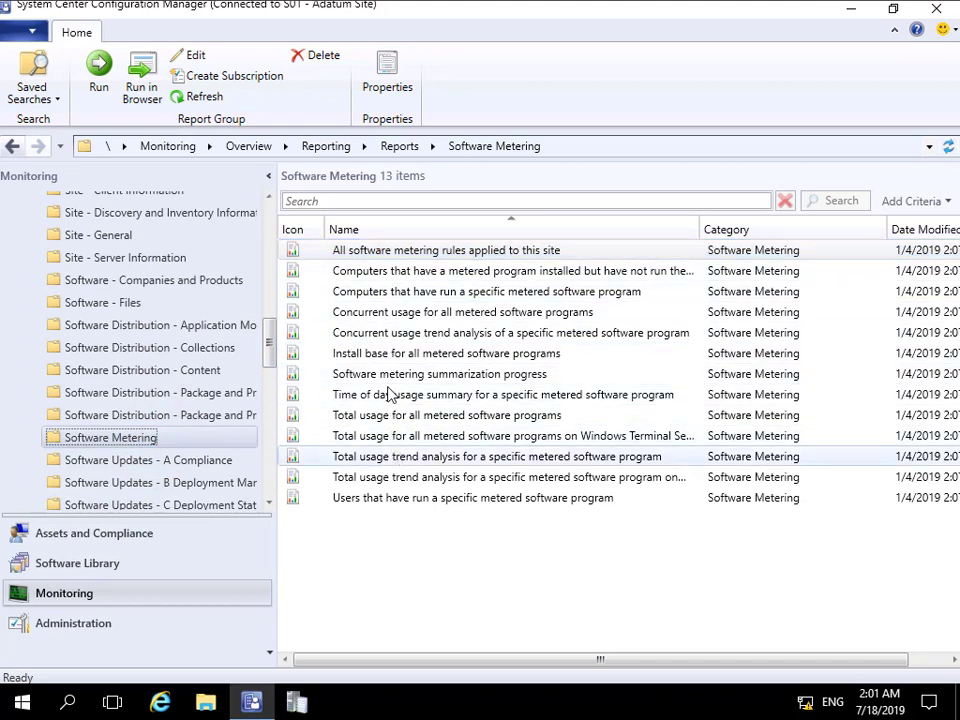
click(388, 254)
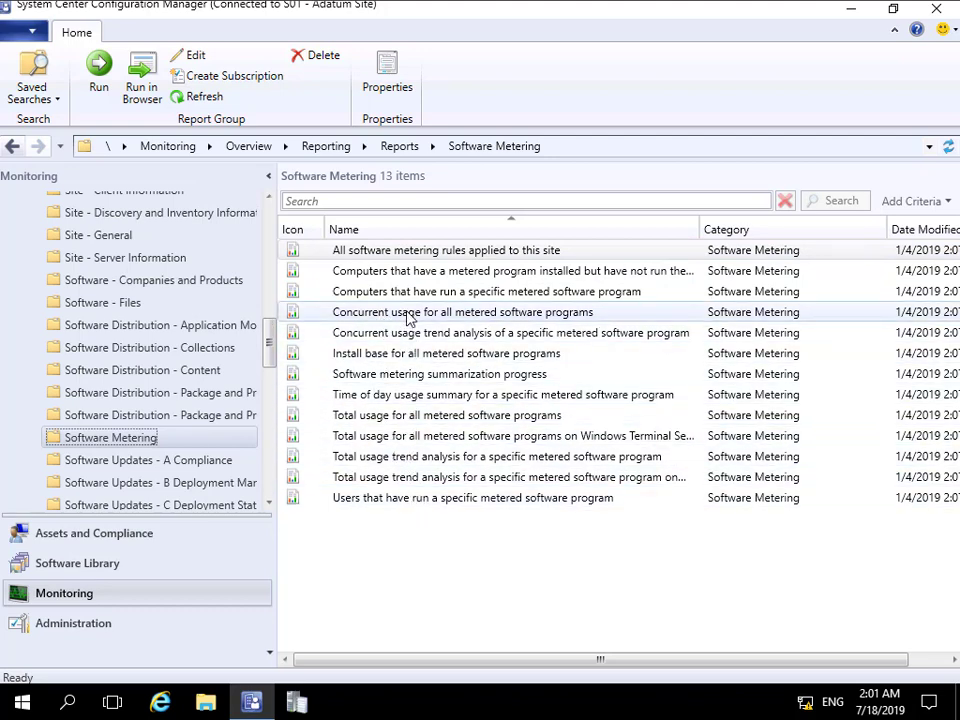
right_click(514, 252)
click(550, 264)
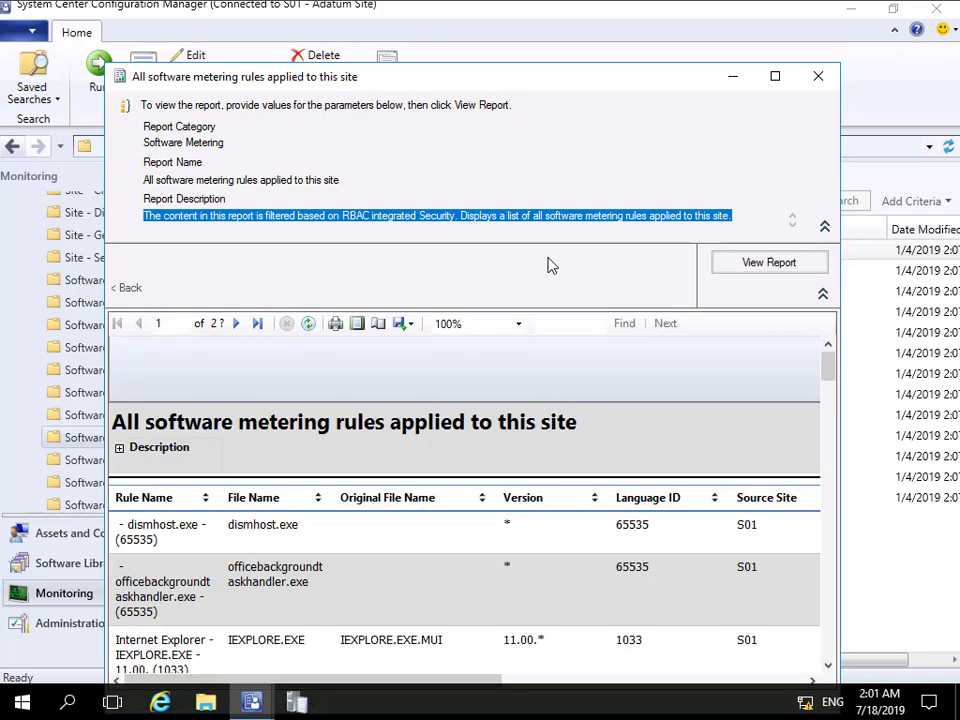
scroll(430, 537, down, 2)
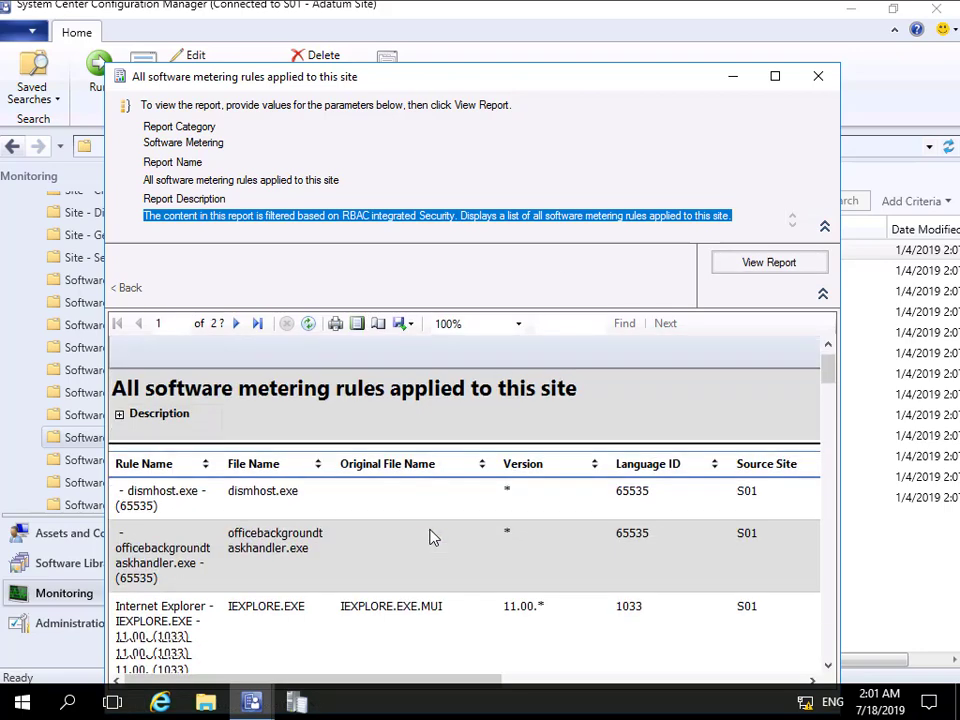
scroll(430, 537, down, 6)
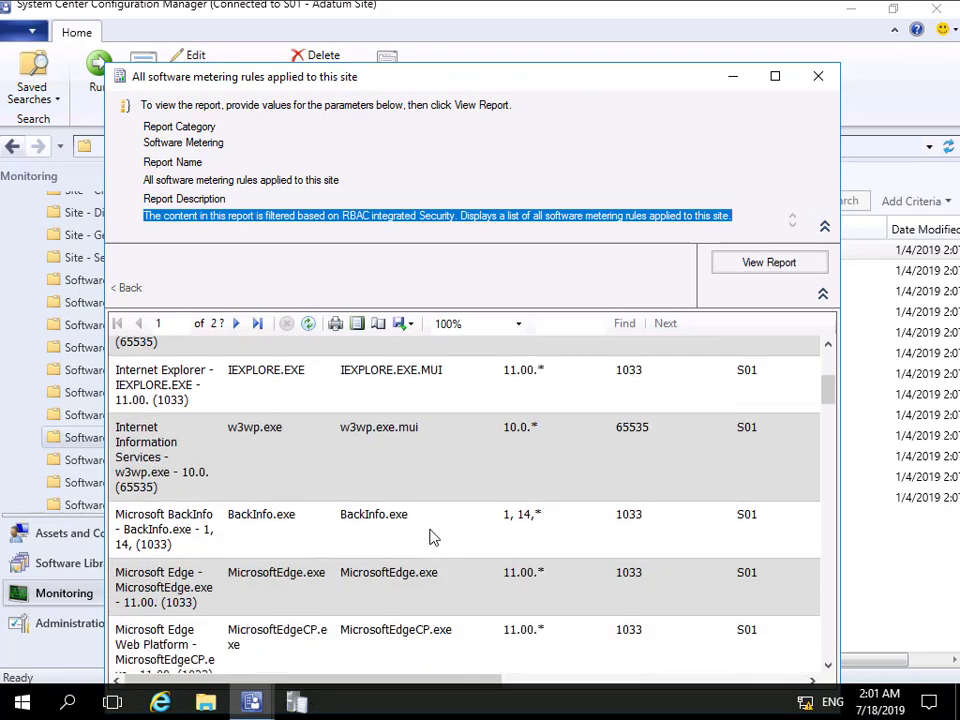
scroll(430, 537, down, 10)
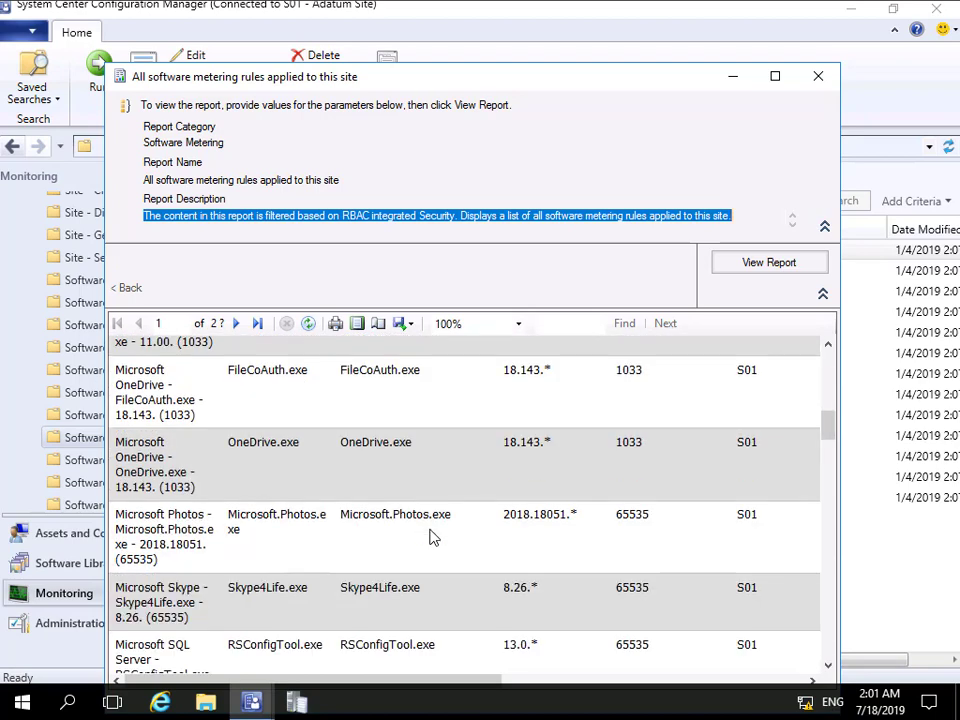
click(817, 76)
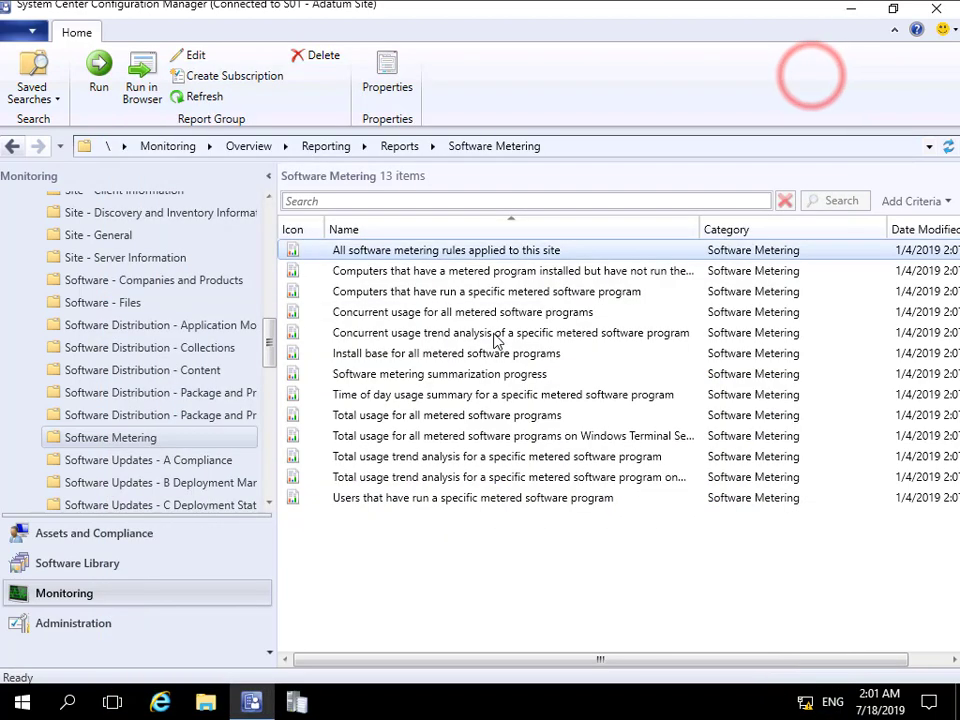